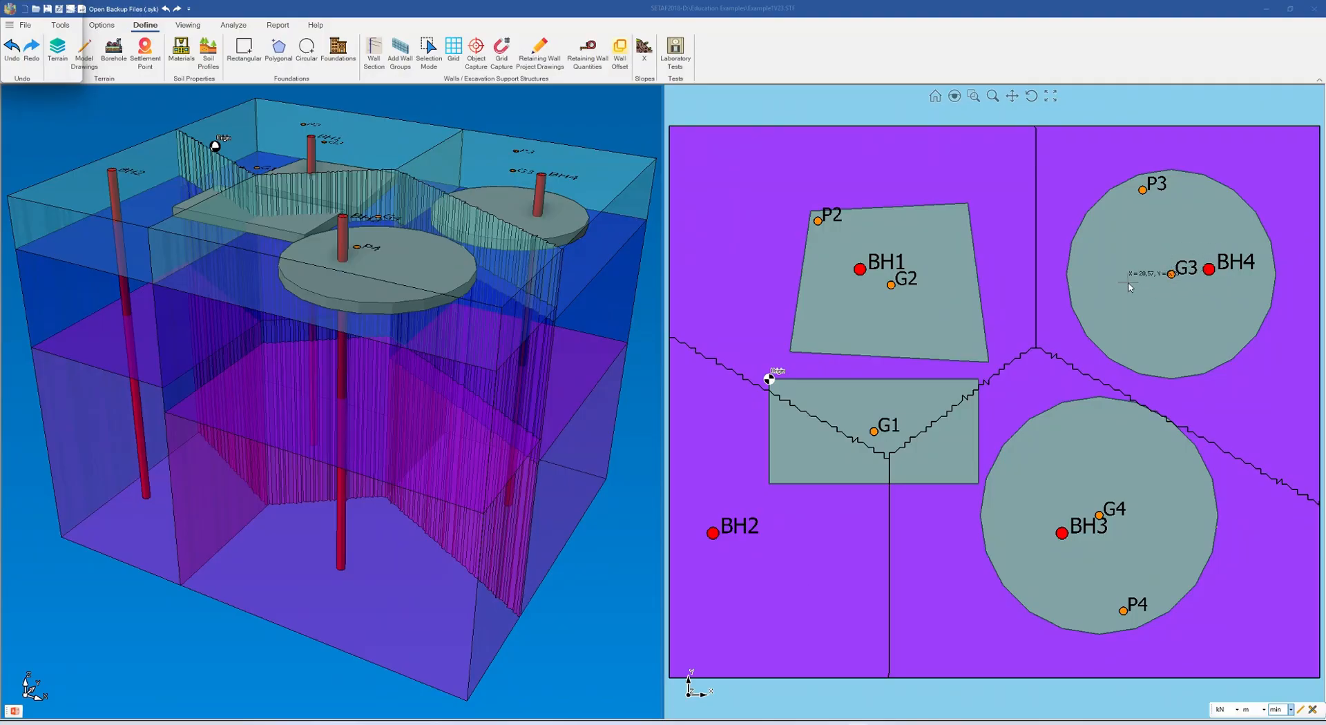
# Set the project's time unit to years and open the foundation analysis window.
pyautogui.click(1289, 710)
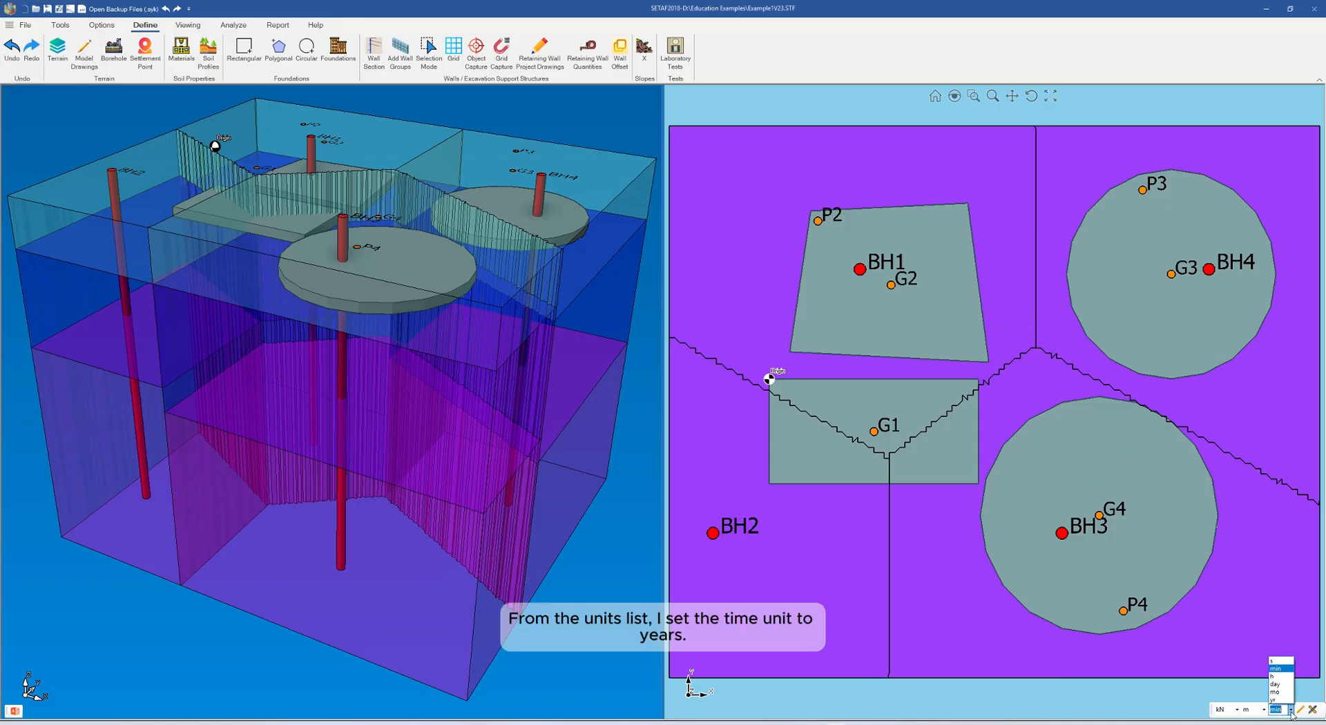
pyautogui.click(1273, 700)
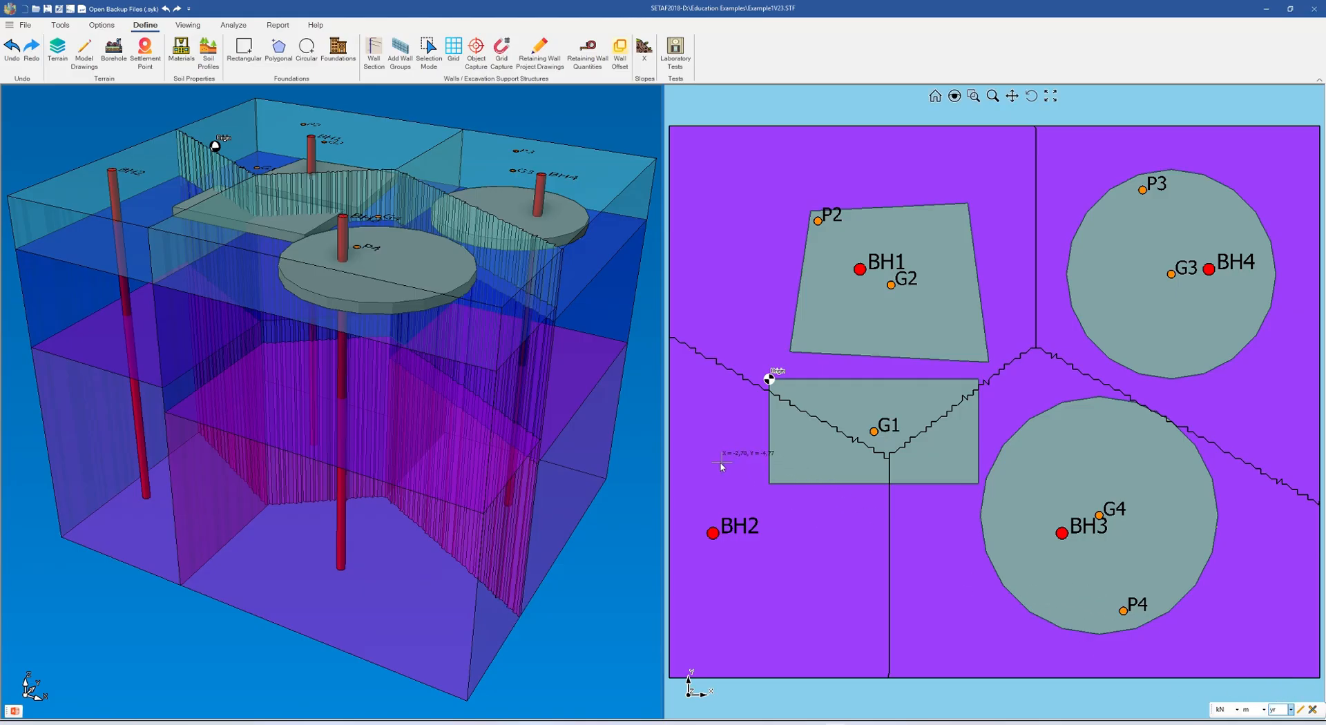
pyautogui.click(233, 25)
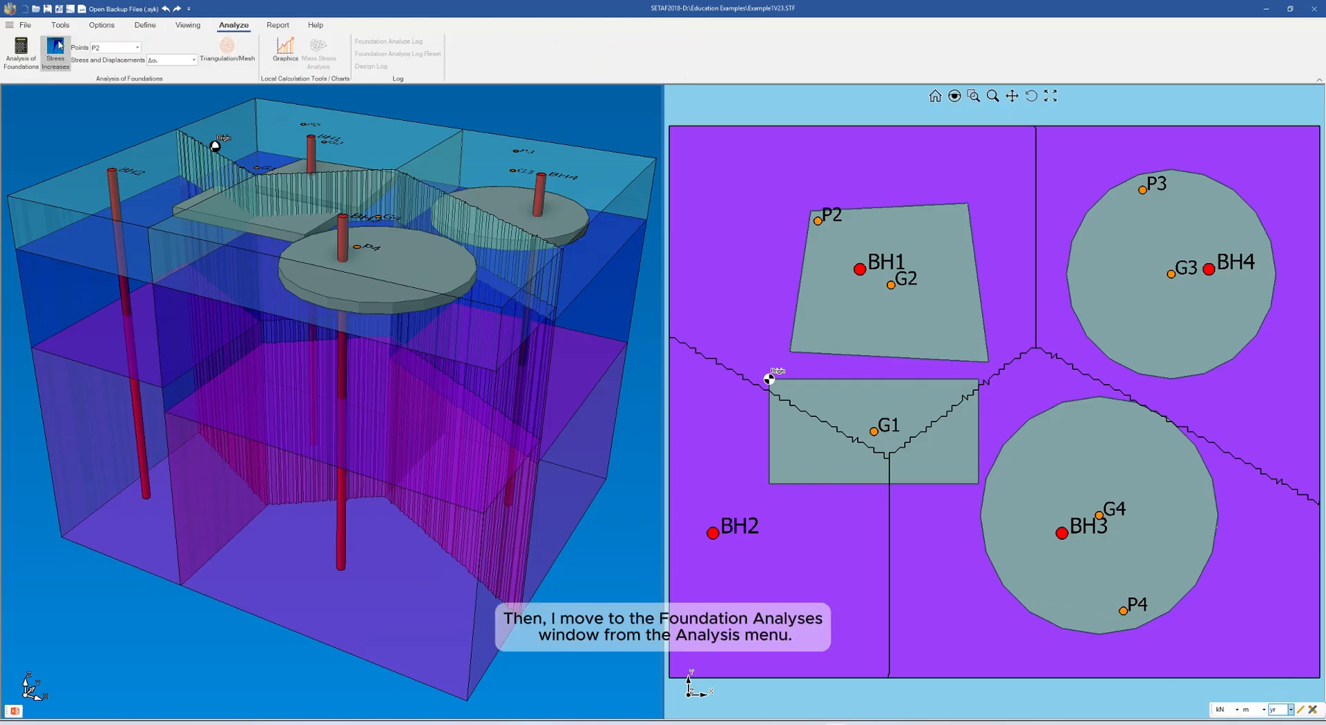
pyautogui.click(21, 52)
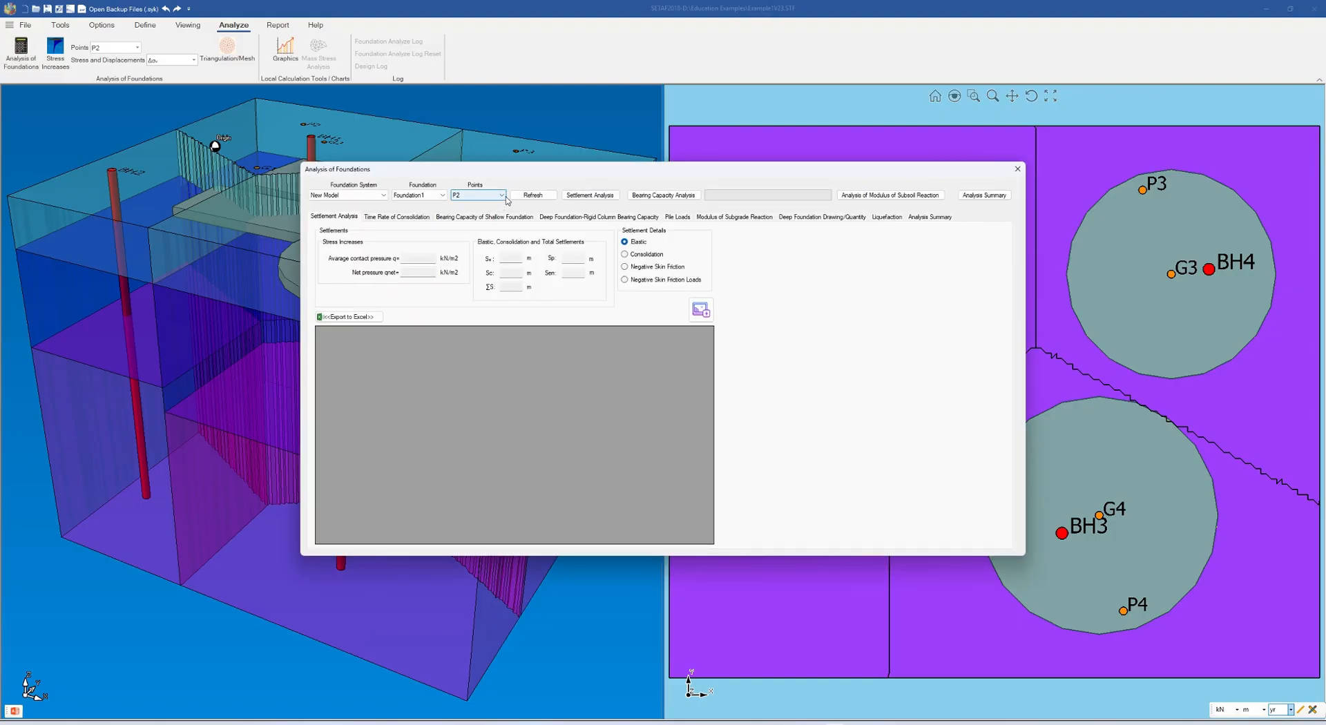
# Run the settlement analysis for point G3 with the time rate of consolidation results displayed.
pyautogui.click(398, 219)
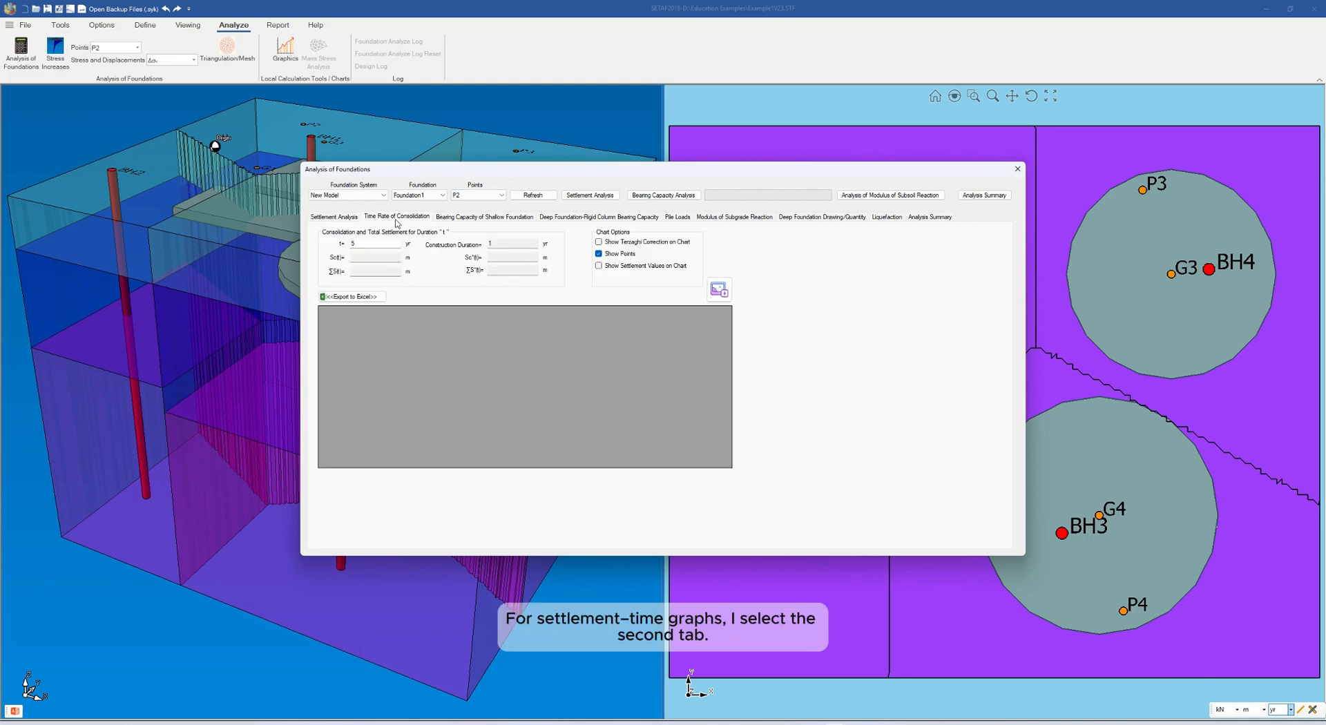
pyautogui.click(501, 197)
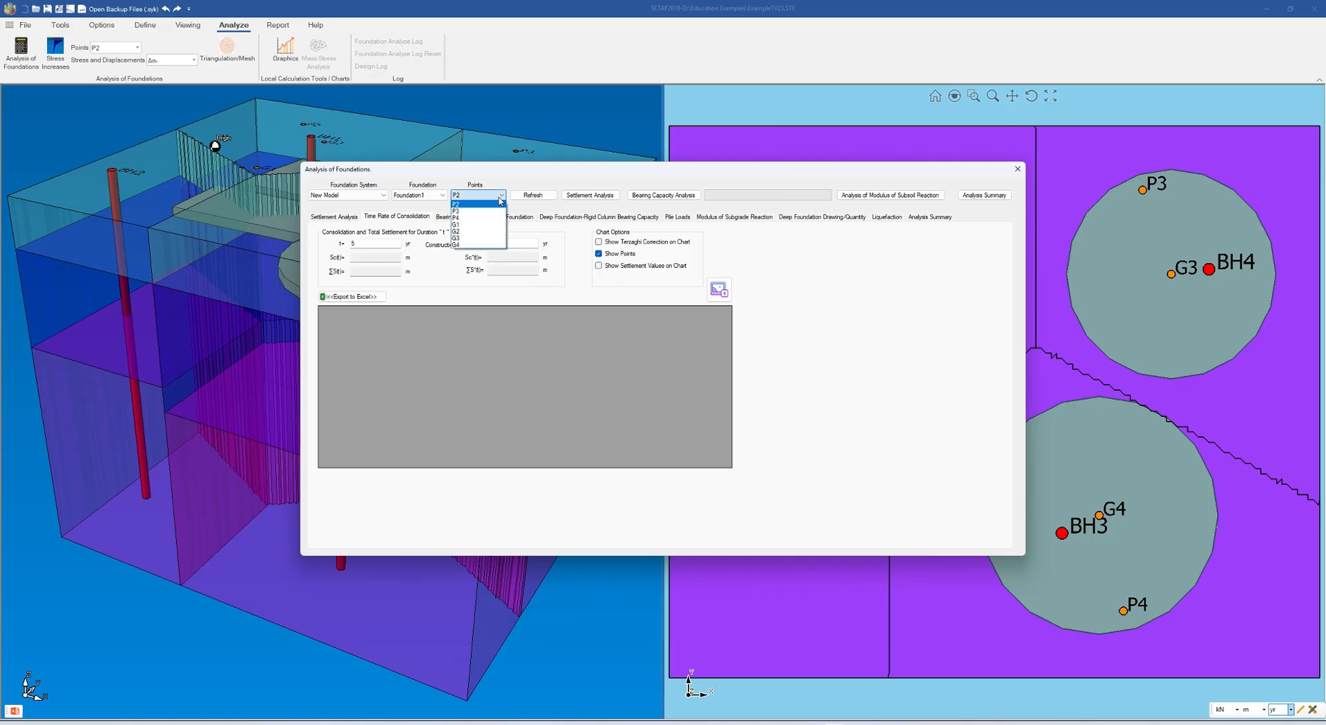
pyautogui.click(461, 239)
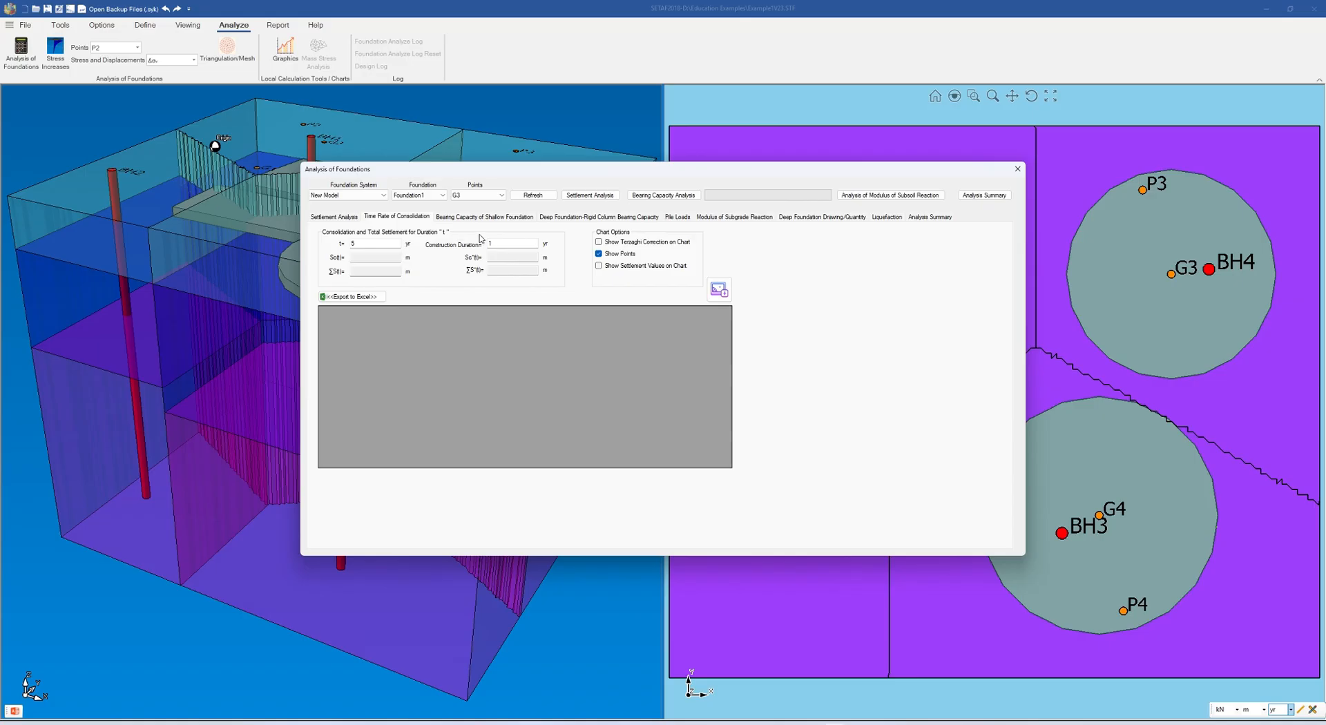
pyautogui.click(588, 195)
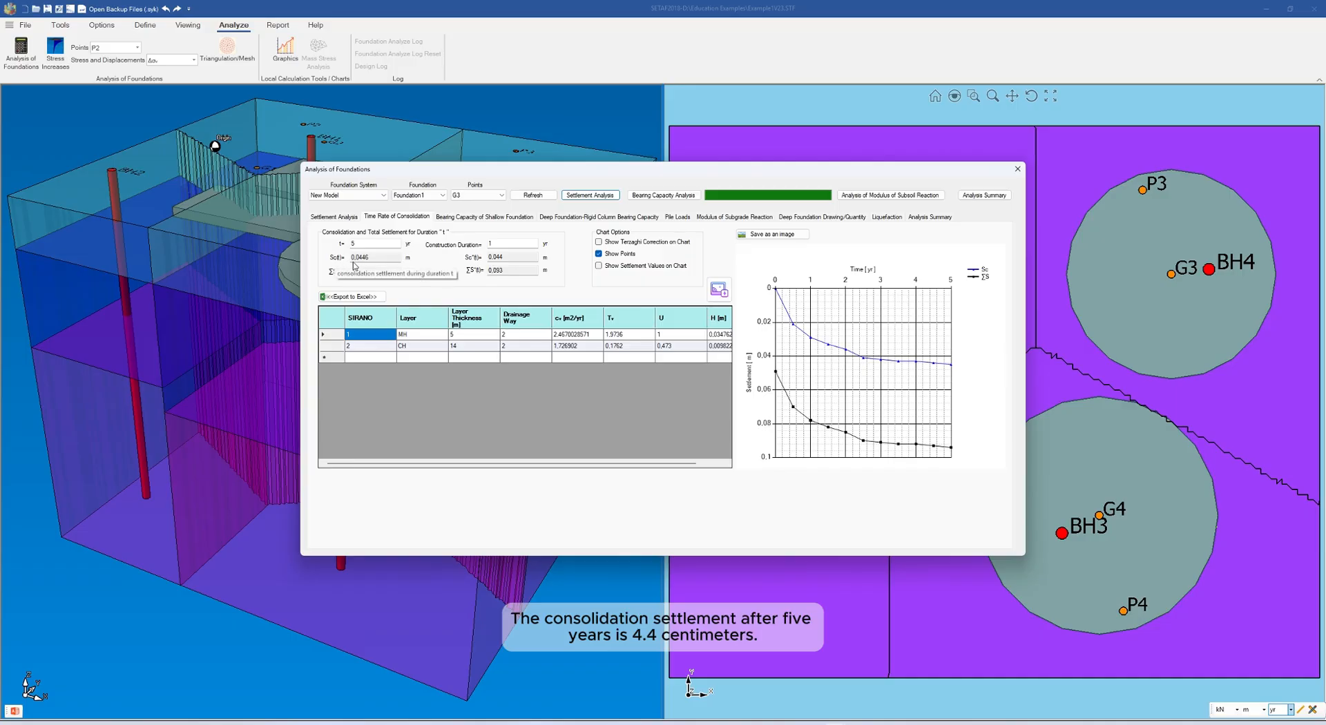
# Compare the five-year consolidation settlement at G3 with the total consolidation settlement from the settlement analysis results.
pyautogui.click(363, 261)
pyautogui.click(335, 216)
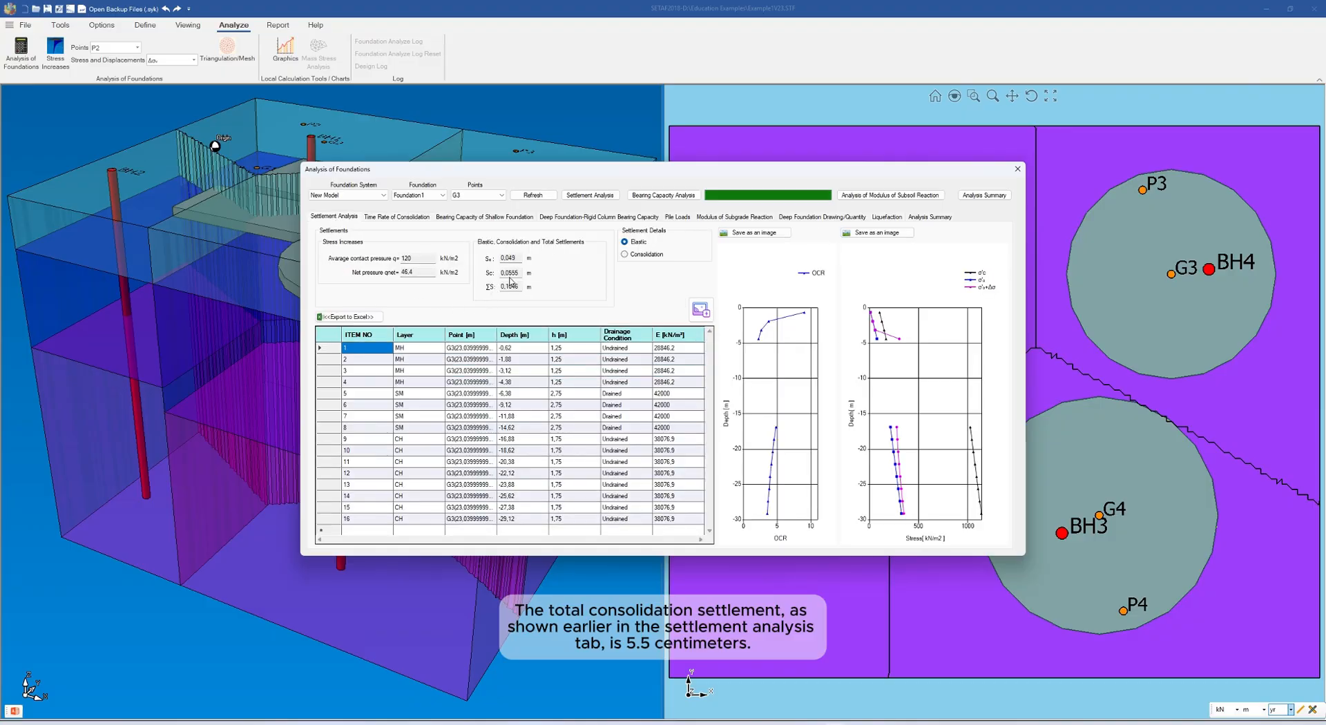
pyautogui.click(397, 217)
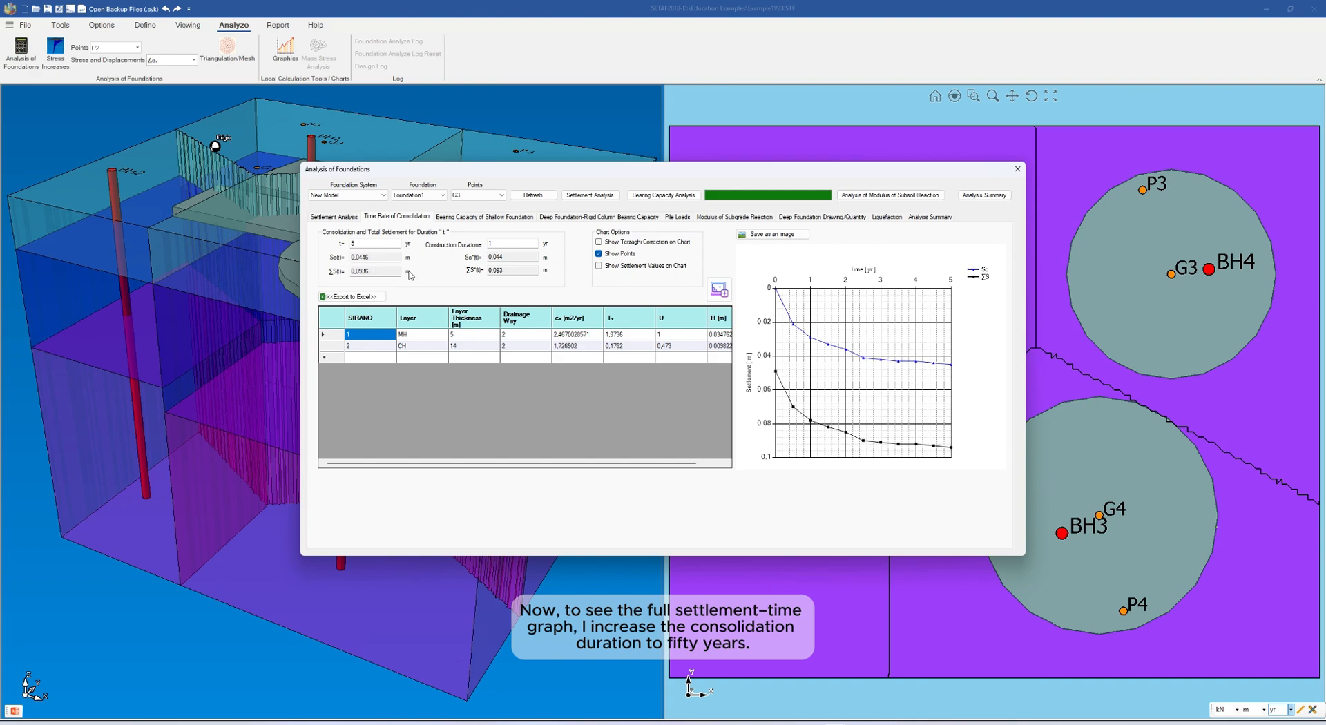
# Set the consolidation duration t to 50 years, rerun the settlement analysis and inspect the consolidation calculation table.
pyautogui.click(362, 245)
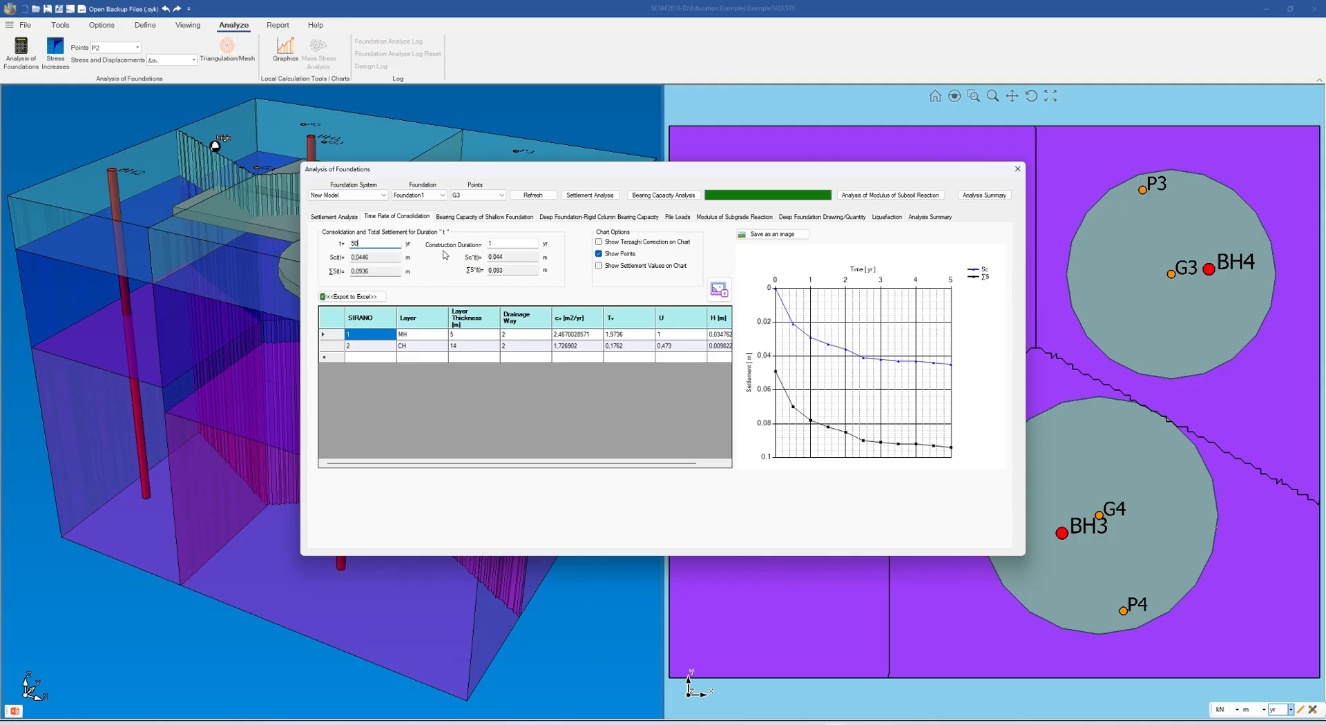
pyautogui.click(593, 196)
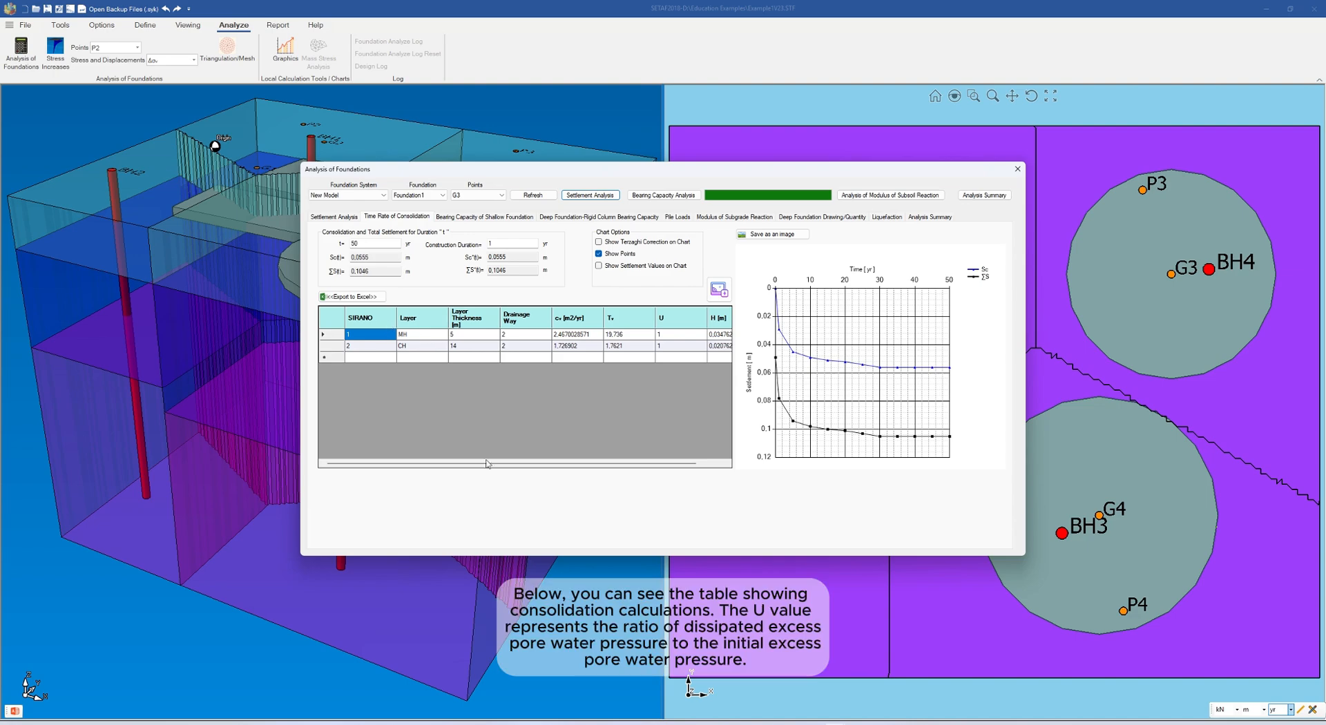
pyautogui.moveTo(473, 468); pyautogui.dragTo(518, 473)
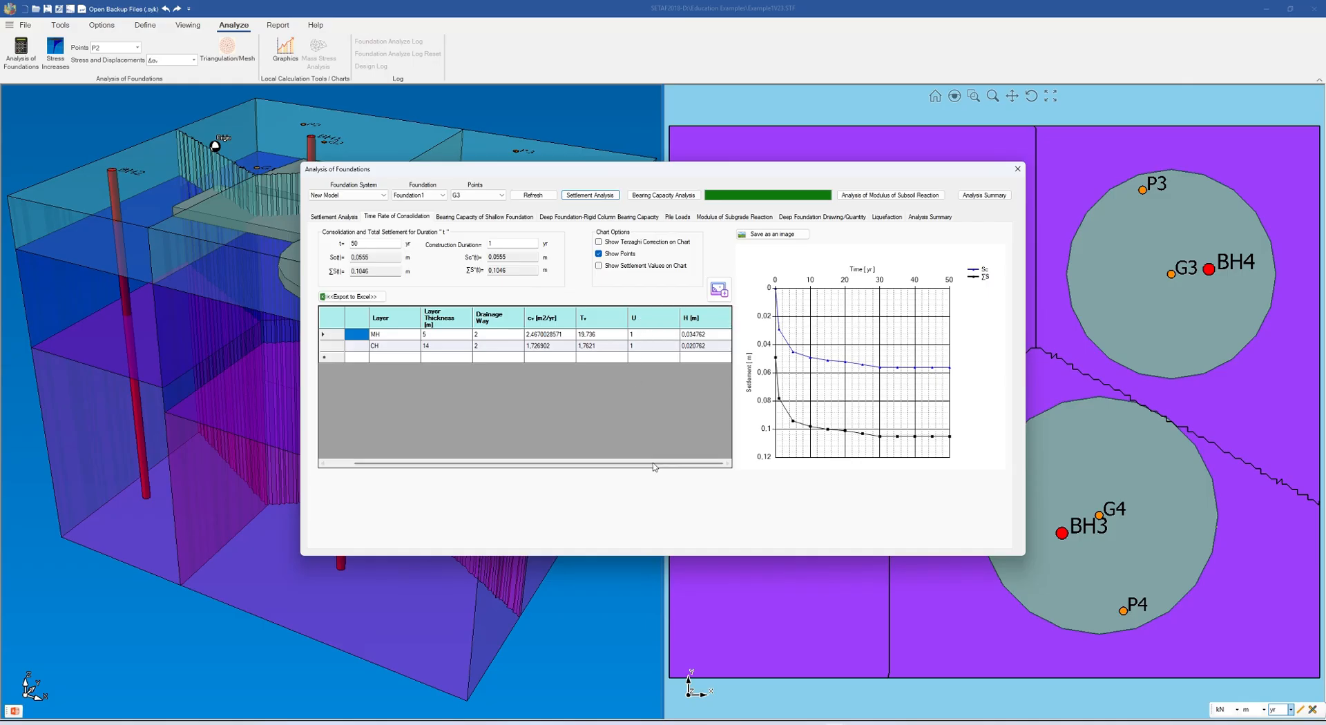
# Set the analysis to use t90 in settlement-time graphs, apply the change and rerun the settlement analysis.
pyautogui.rightClick(882, 210)
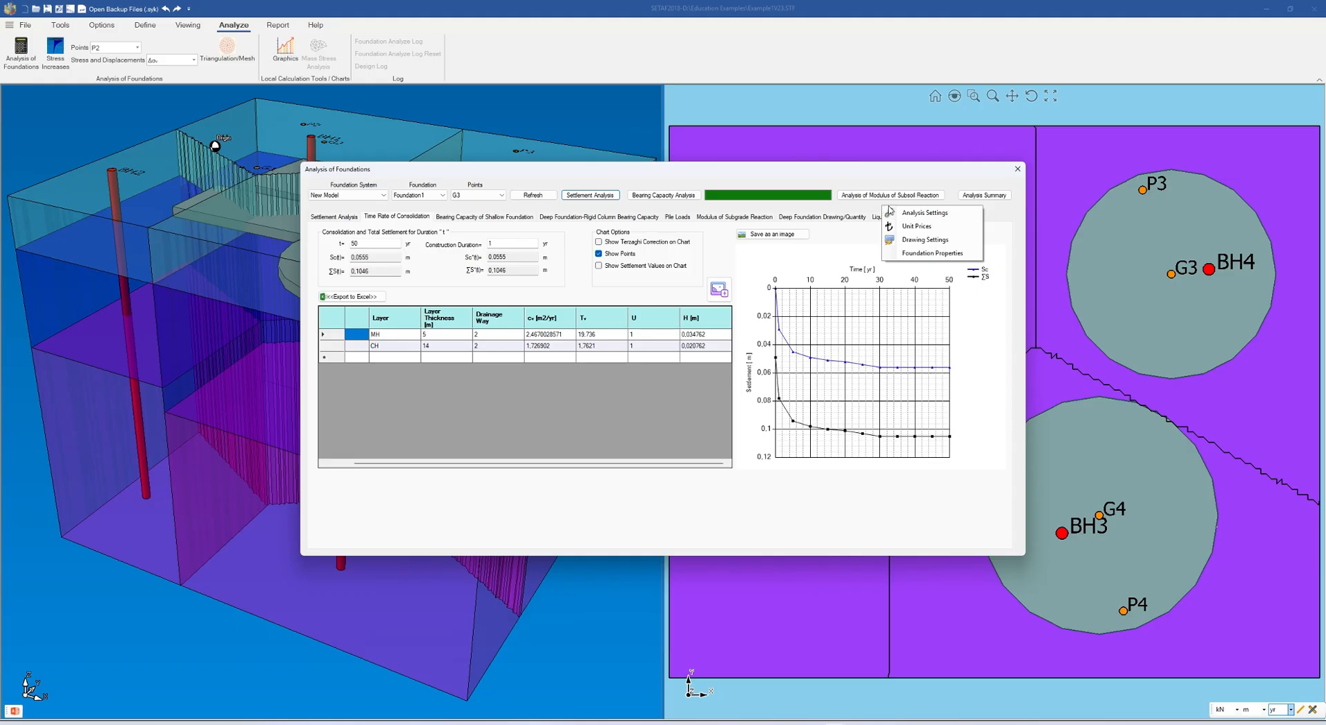
pyautogui.click(898, 214)
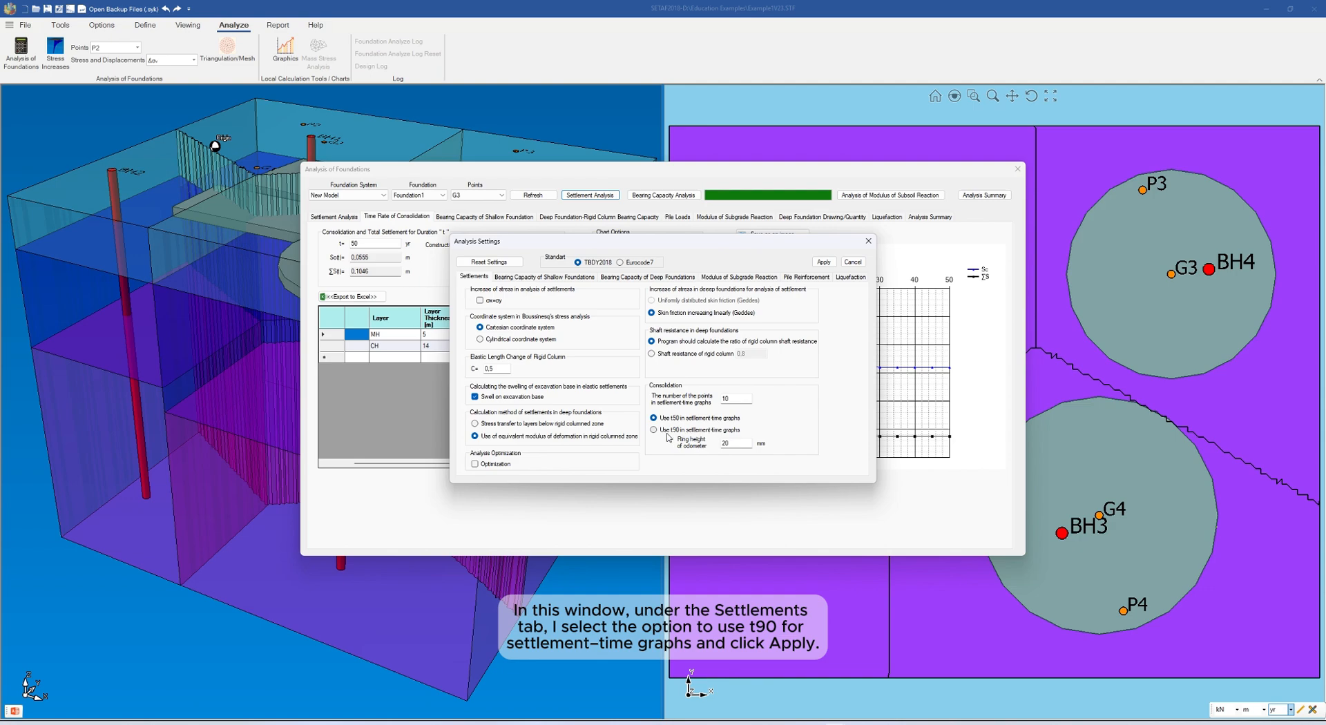
pyautogui.click(825, 262)
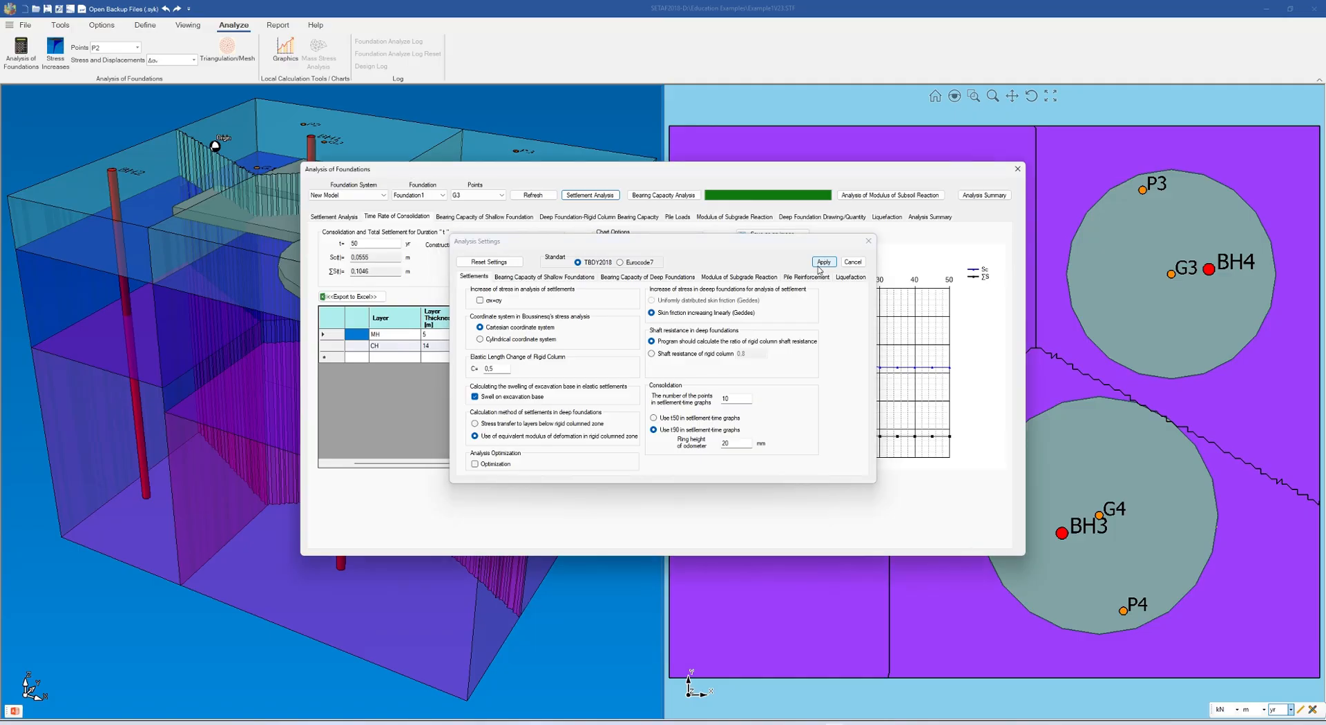
pyautogui.click(588, 196)
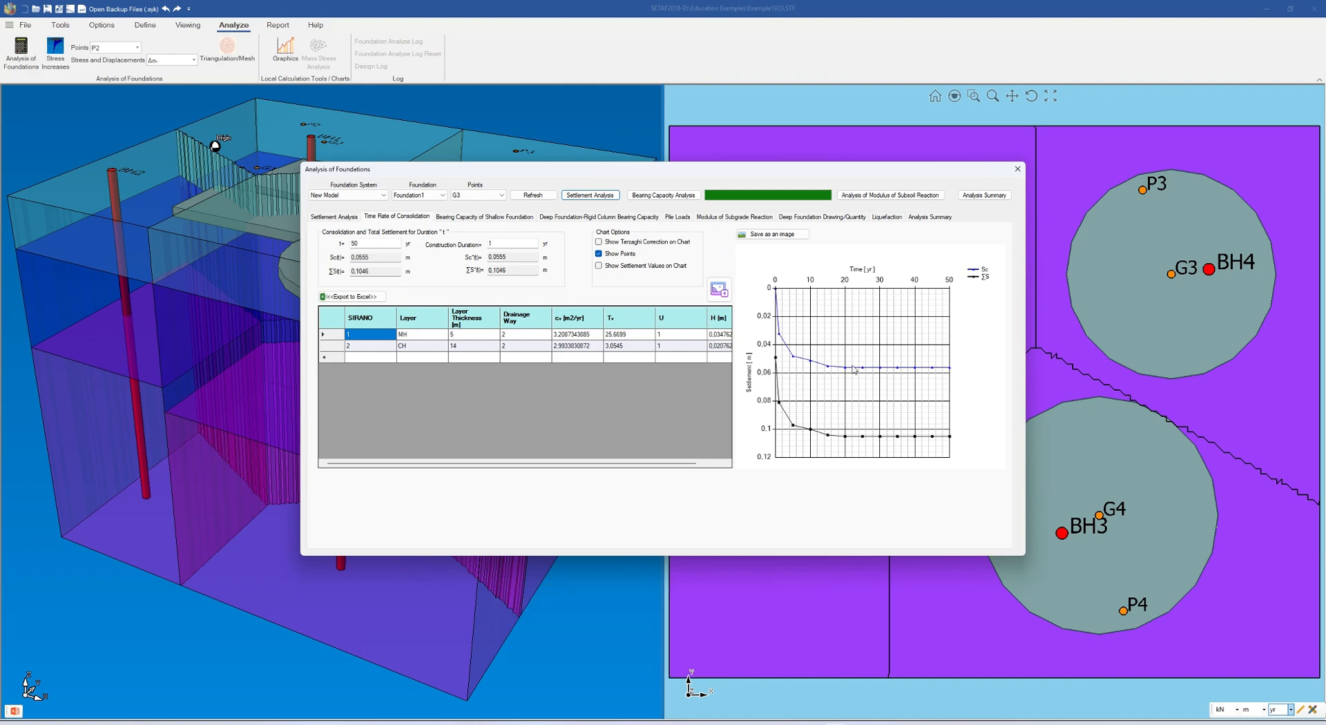
# Switch the settlement-time graphs back to t50 in the analysis settings and rerun the settlement analysis.
pyautogui.rightClick(961, 213)
pyautogui.click(1004, 219)
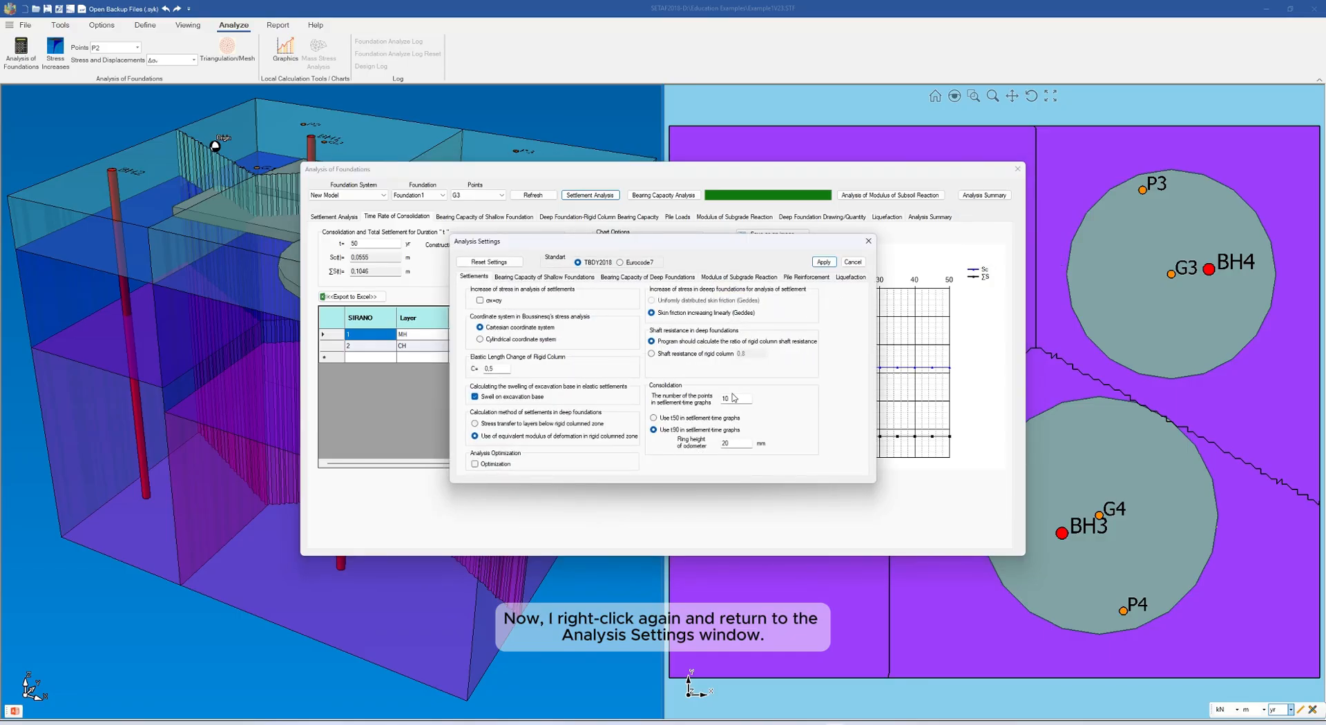
pyautogui.click(668, 422)
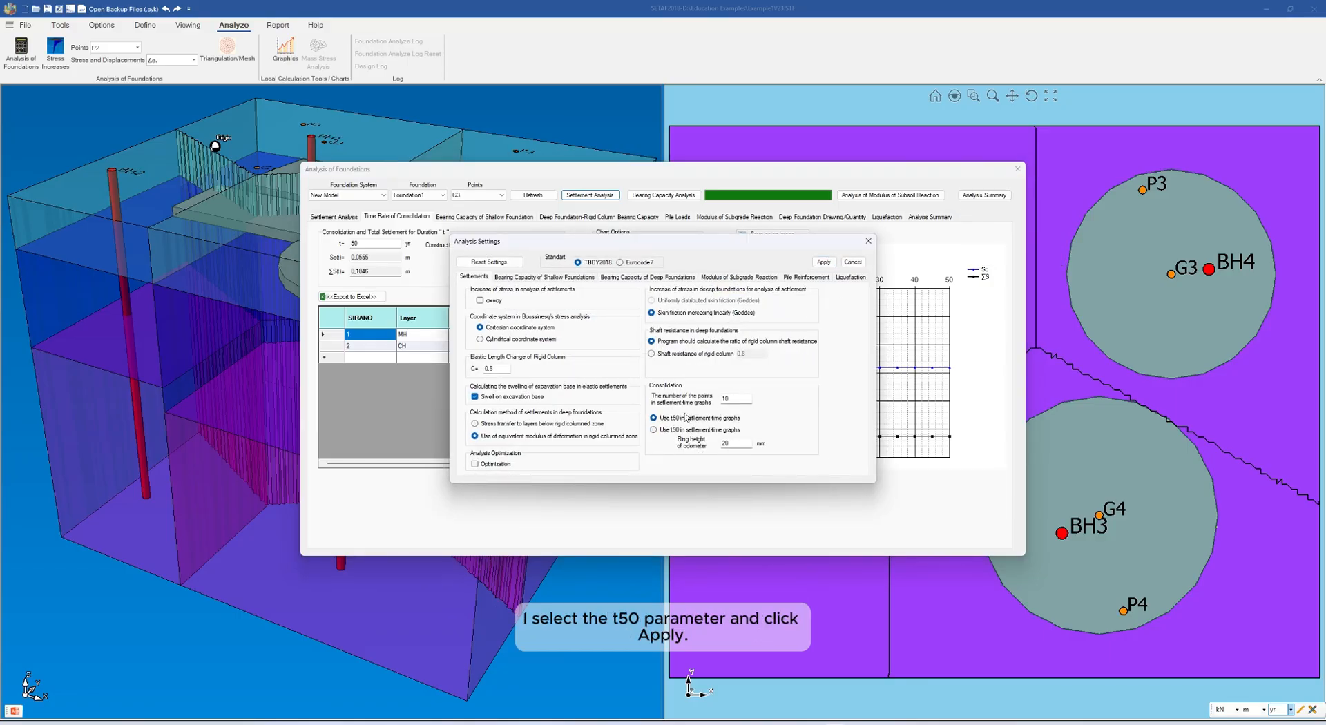
pyautogui.click(823, 262)
pyautogui.click(595, 195)
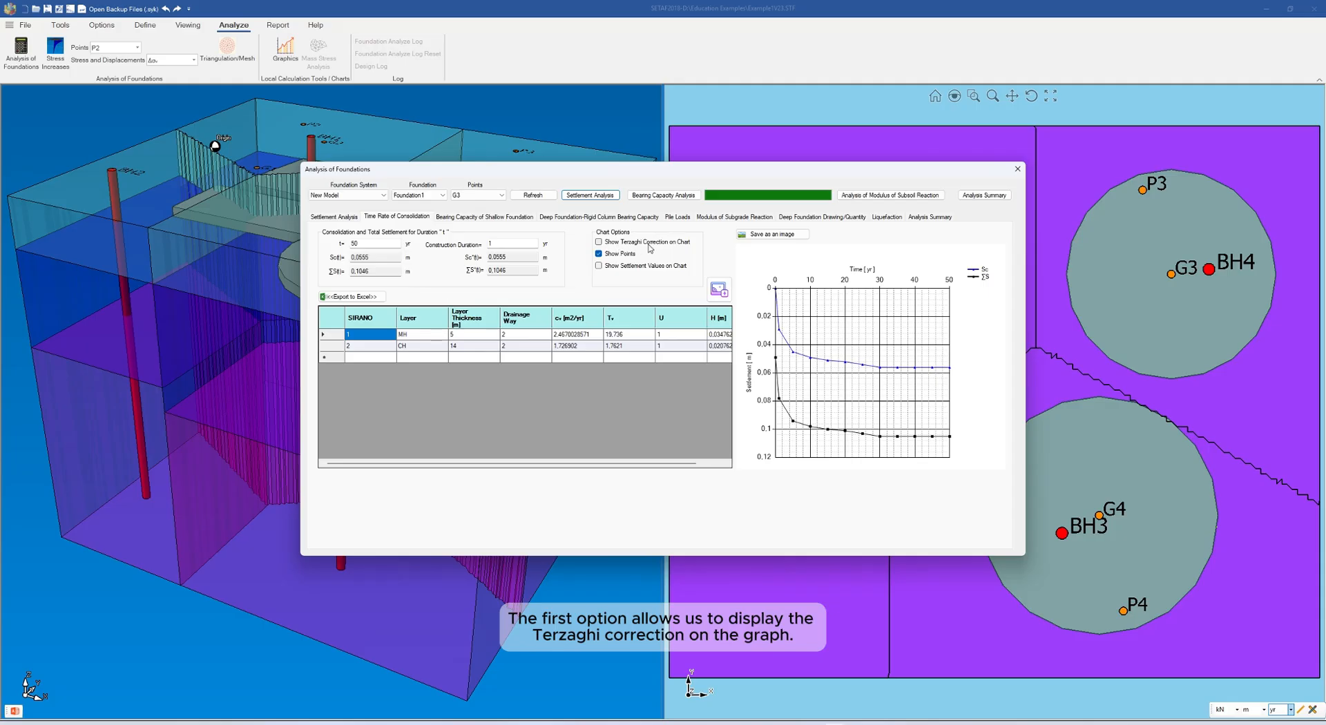
# Enable the Terzaghi correction on the chart, set the construction duration to 5 years and rerun the settlement analysis.
pyautogui.click(599, 242)
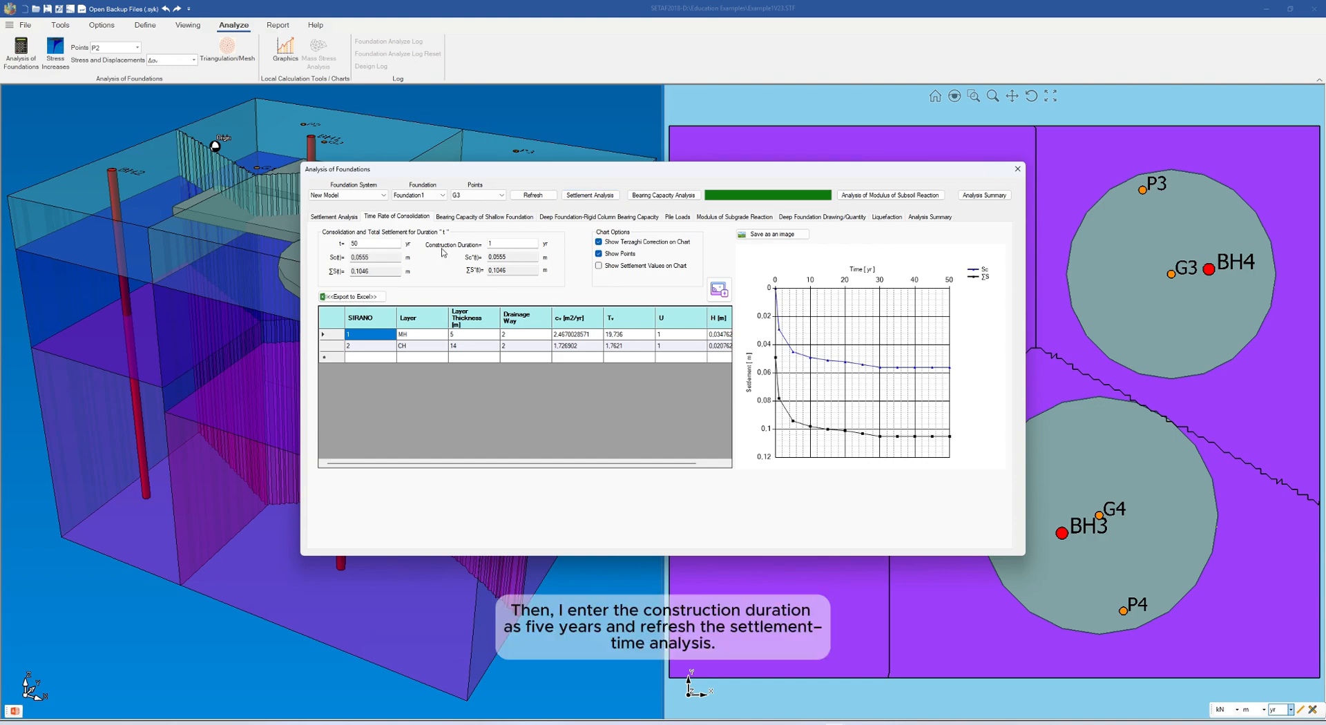
pyautogui.click(507, 245)
pyautogui.click(585, 197)
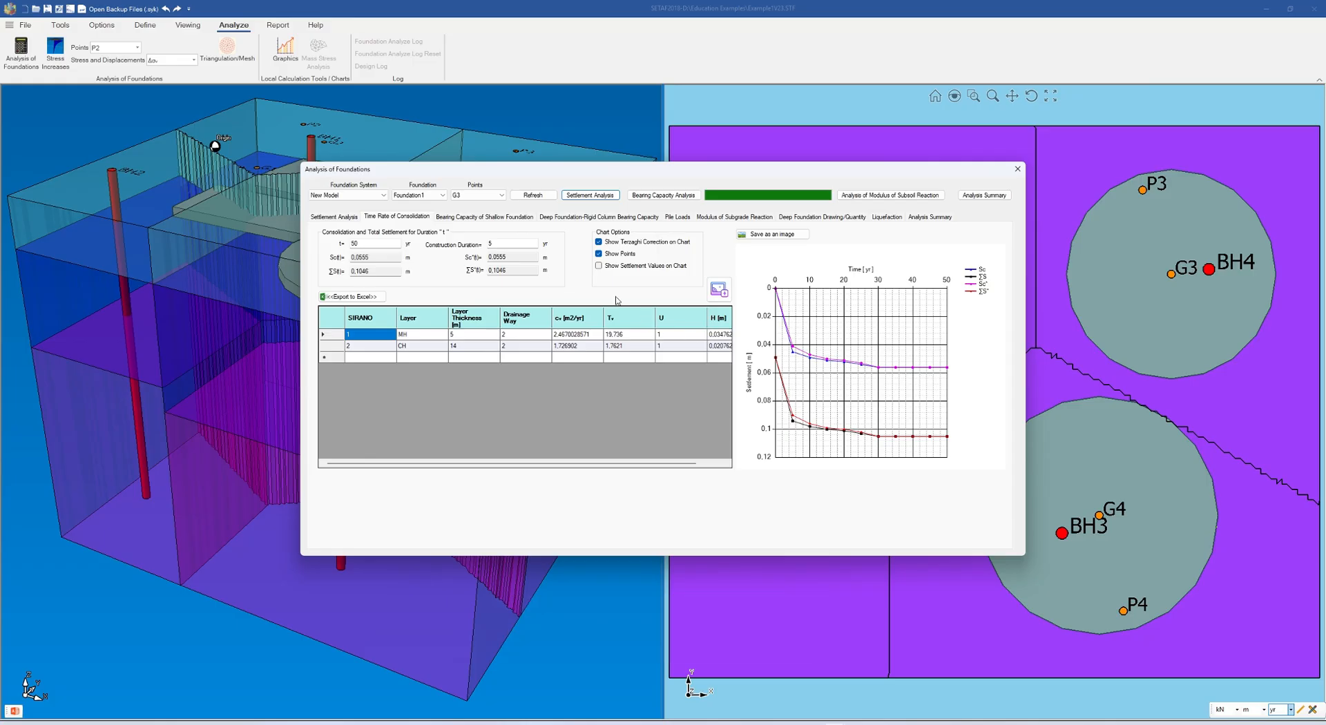
# Enable settlement values on the chart and rerun the settlement analysis.
pyautogui.click(599, 266)
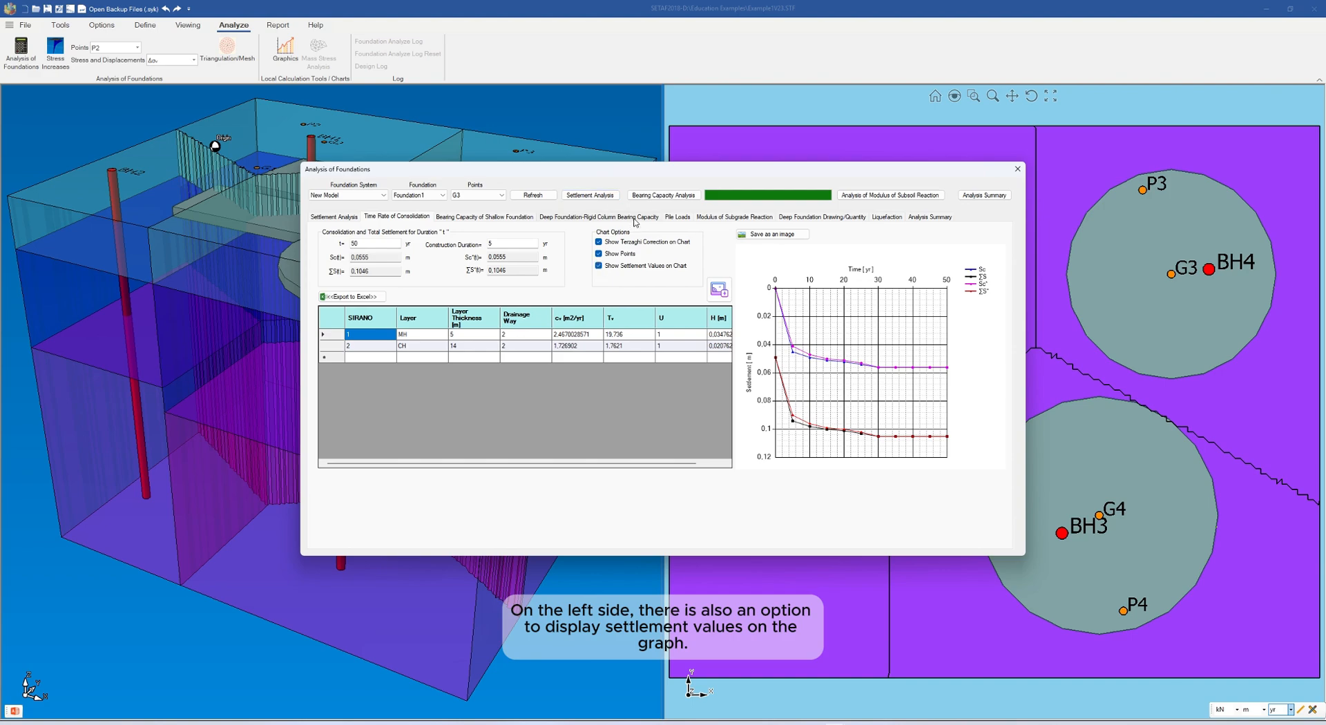
pyautogui.click(578, 197)
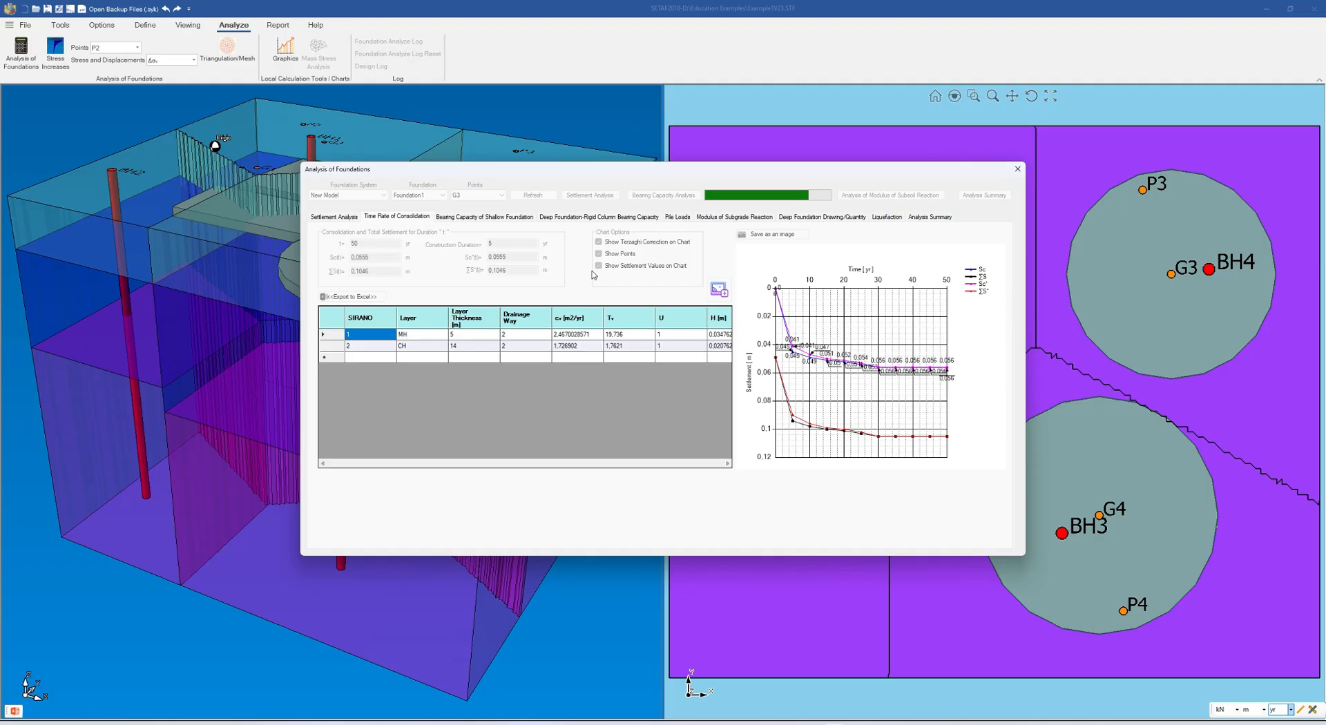
# Turn off the settlement values and Terzaghi correction, leaving only the points option on, and rerun the settlement analysis.
pyautogui.click(598, 266)
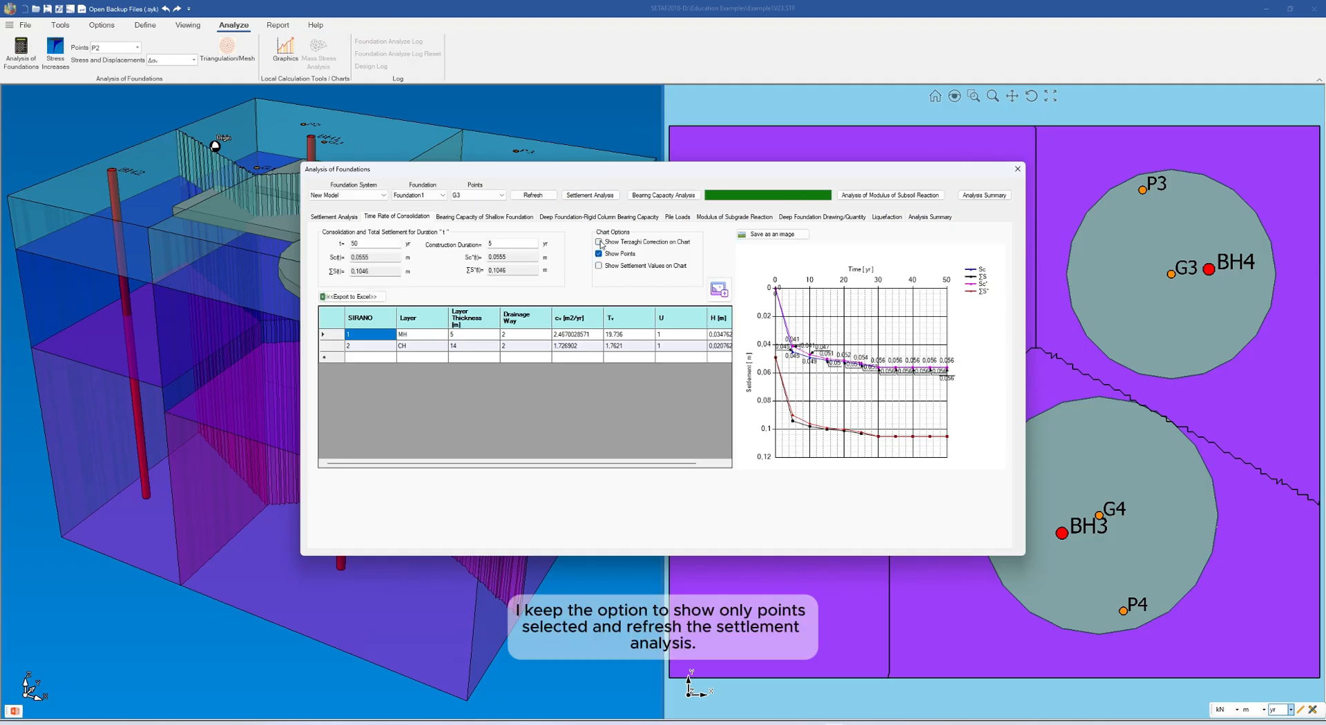
pyautogui.click(599, 242)
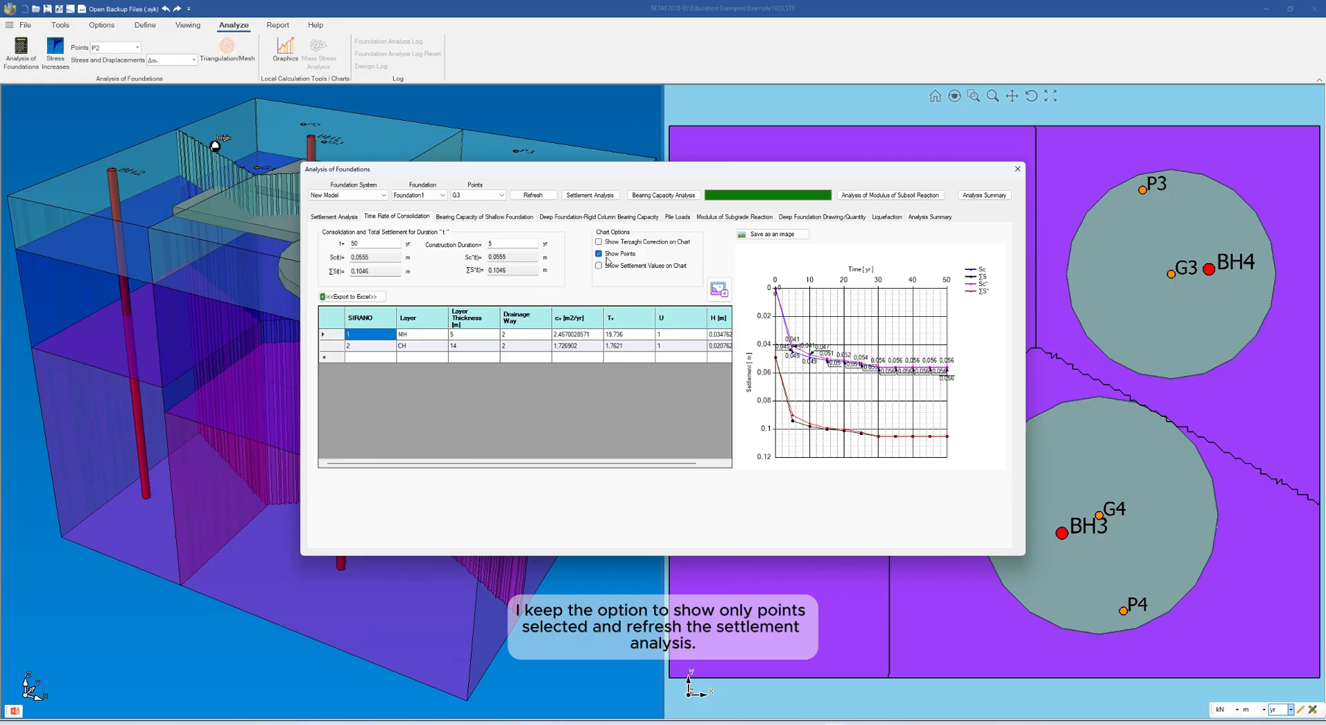
pyautogui.click(588, 196)
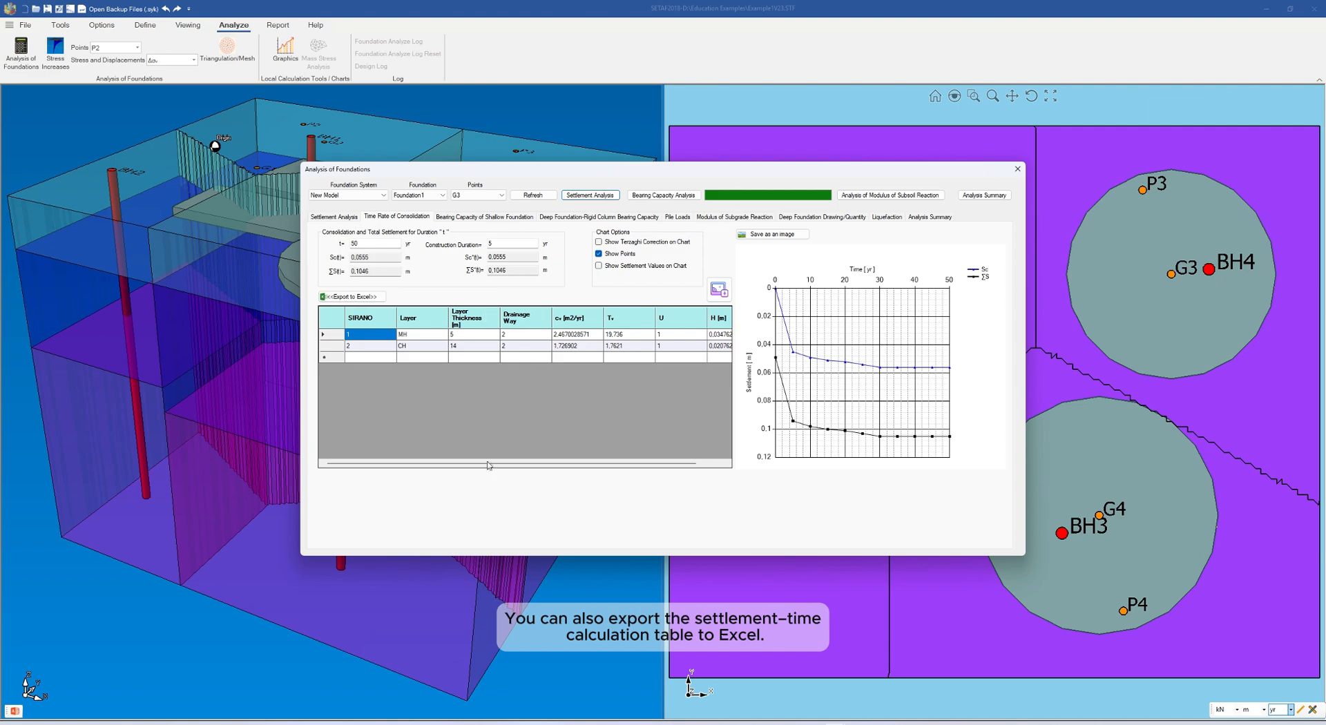
# Export the settlement-time calculation table to Excel.
pyautogui.moveTo(486, 463)
pyautogui.mouseDown()
pyautogui.moveTo(501, 469)
pyautogui.moveTo(475, 473)
pyautogui.mouseUp()
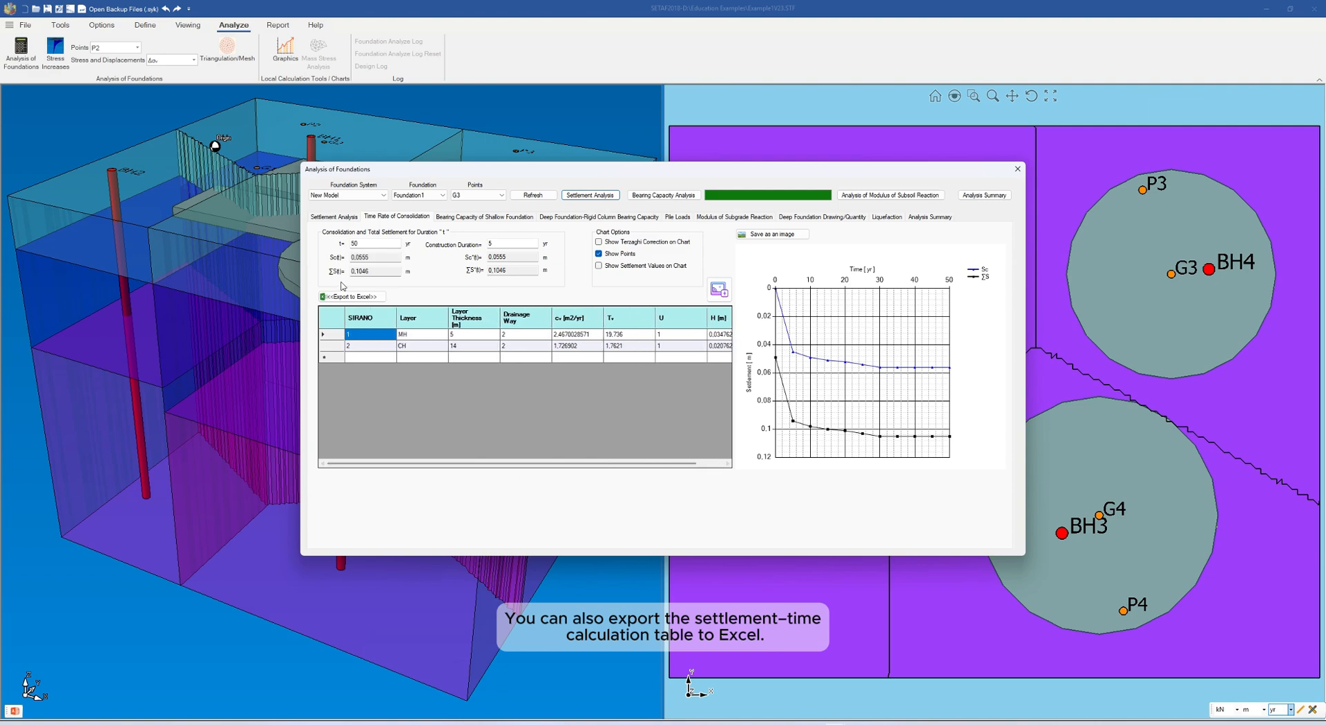
pyautogui.click(368, 300)
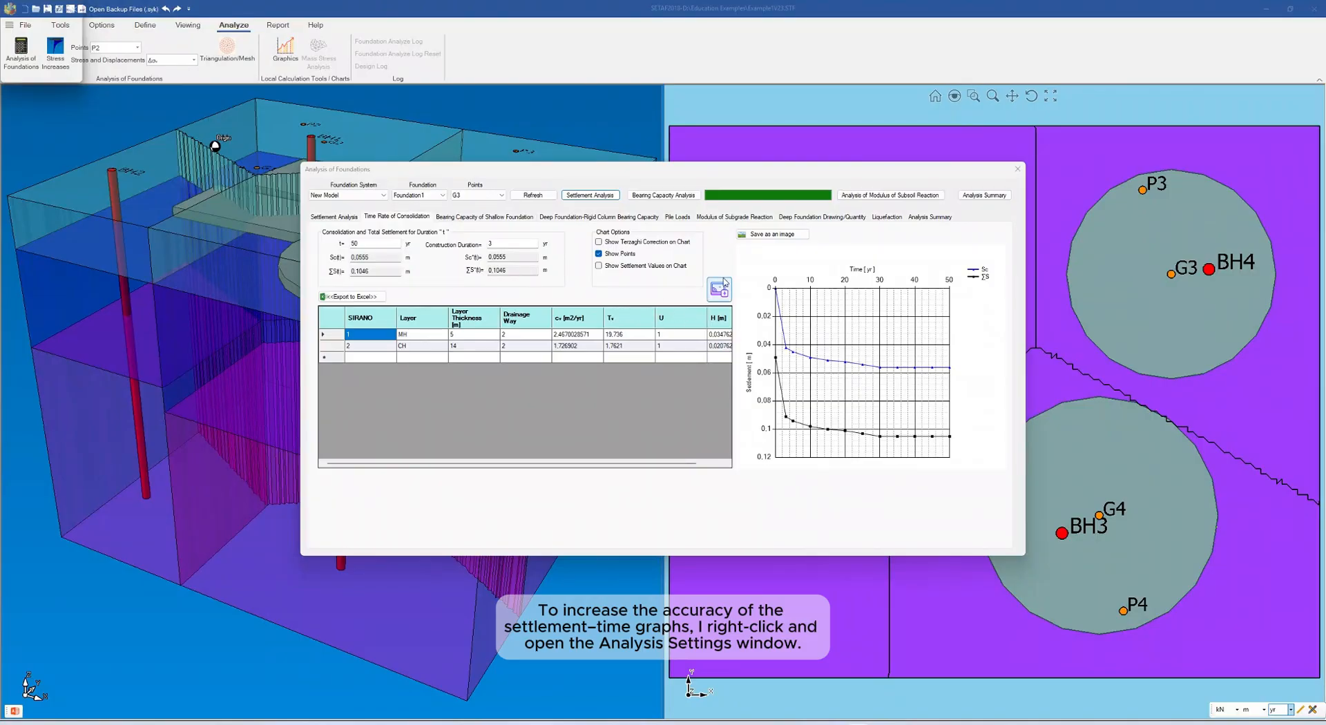
# Set the number of points in settlement-time graphs to 100 in the analysis settings and rerun the settlement analysis.
pyautogui.rightClick(705, 249)
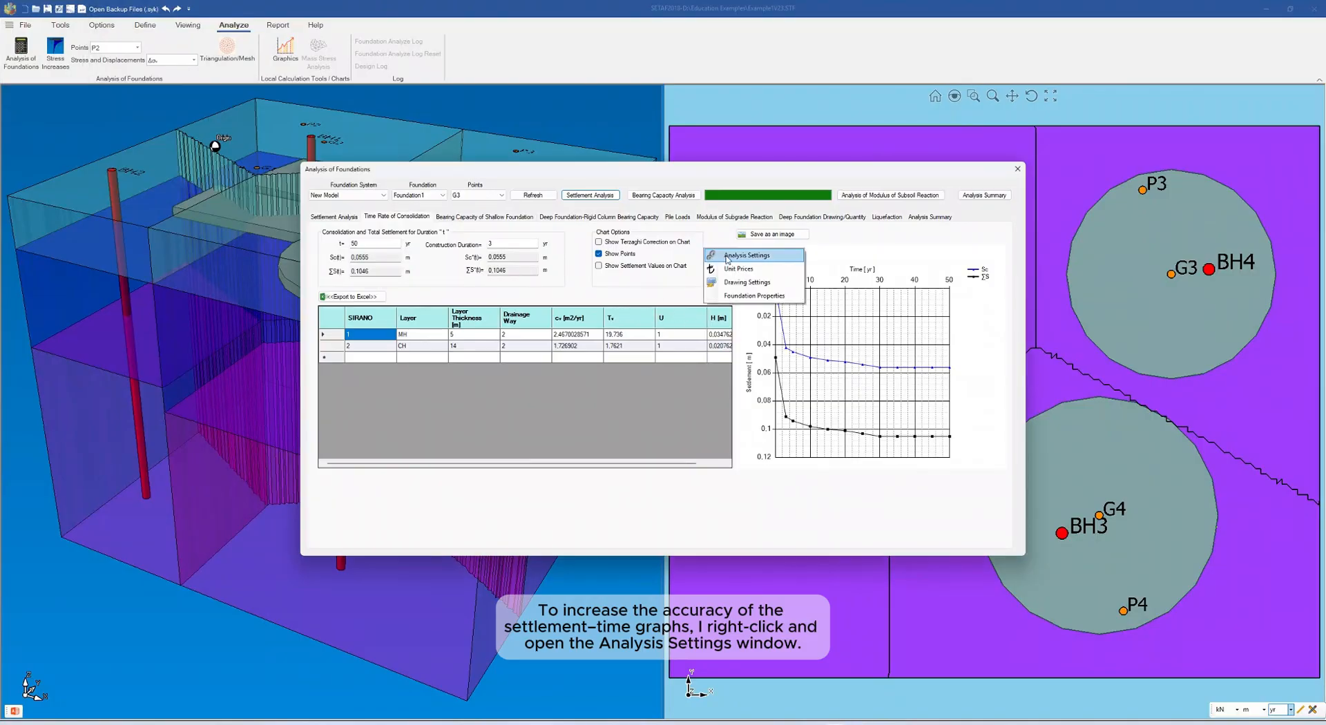
pyautogui.click(727, 257)
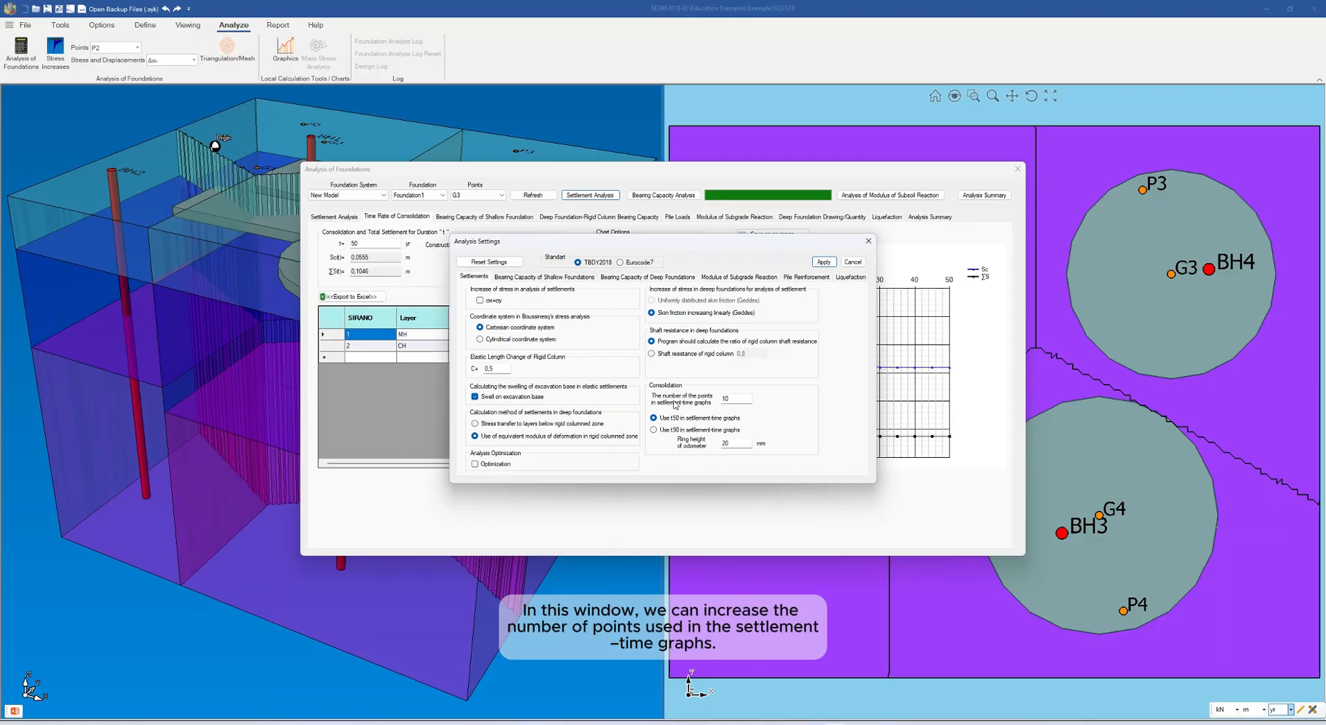
pyautogui.click(742, 398)
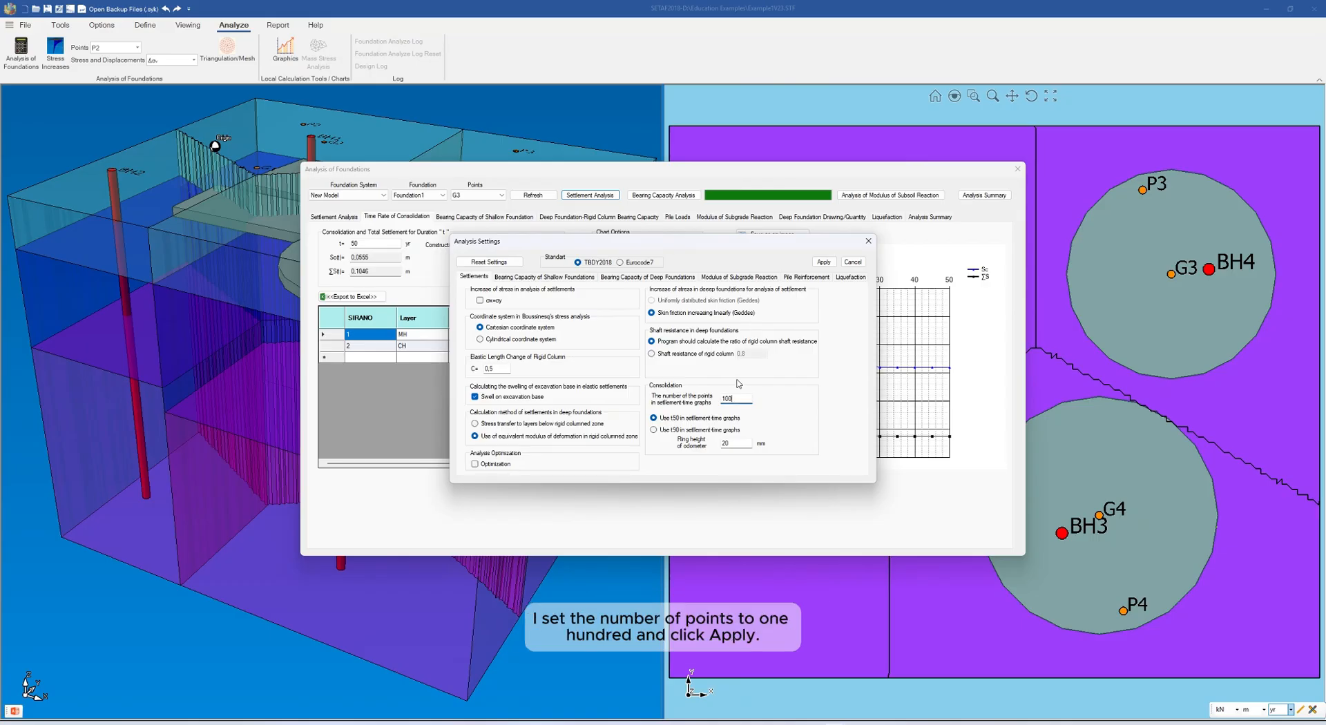
pyautogui.click(823, 262)
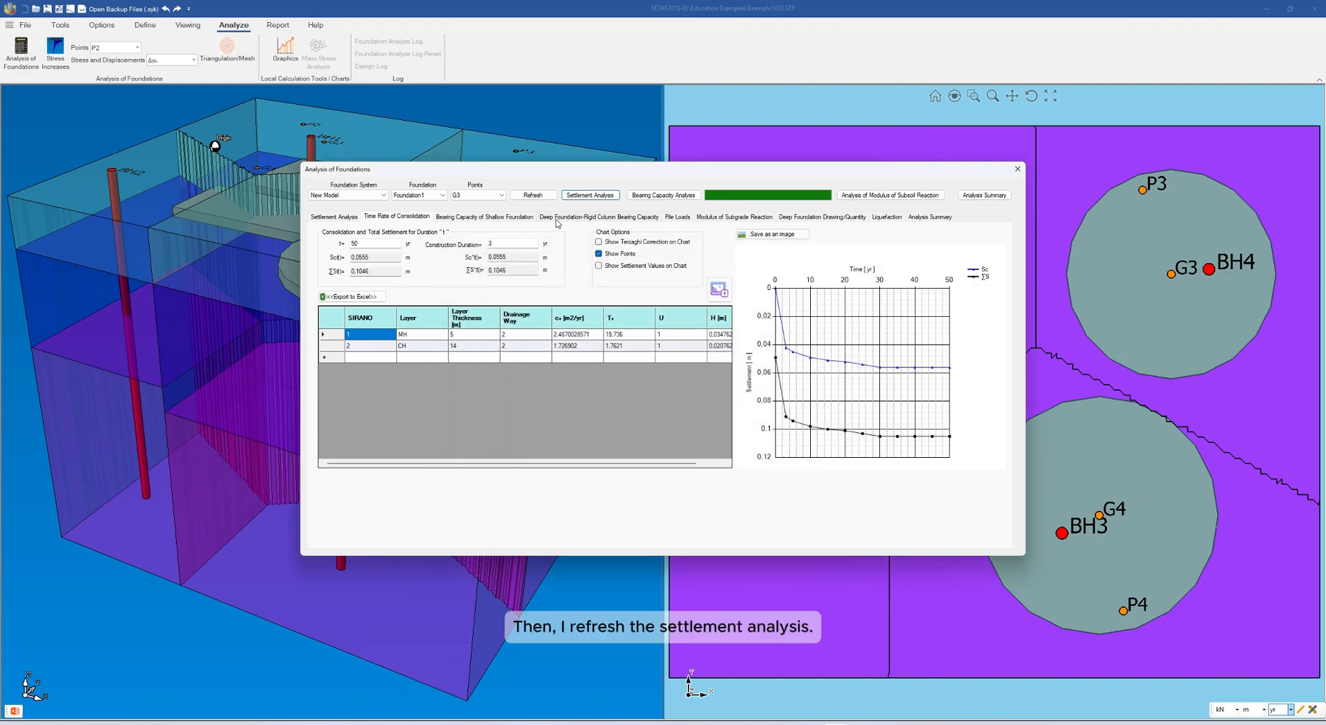
pyautogui.click(586, 196)
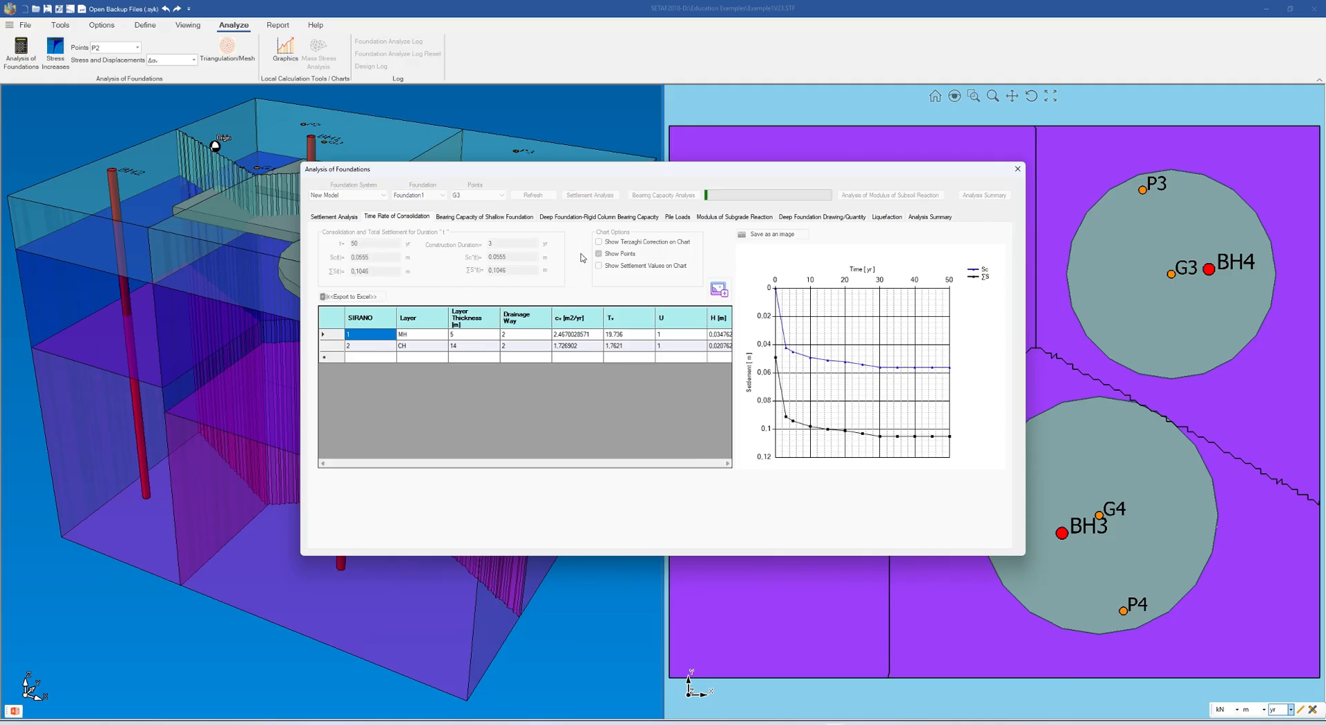